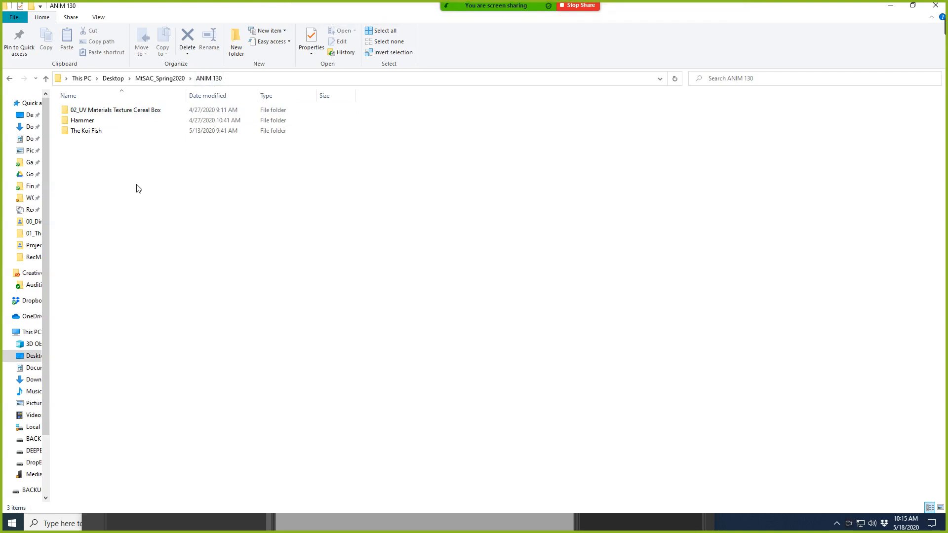
Create a new folder named 06_FINAL PROJECT inside ANIM 130 and open it.
{"action": "right_click", "coordinate": [158, 176]}
{"action": "mouse_move", "coordinate": [229, 336]}
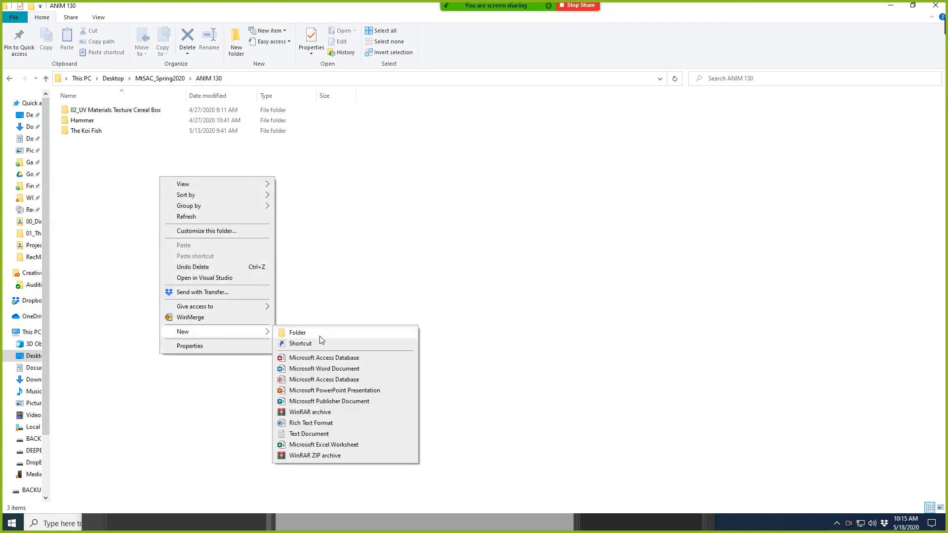
{"action": "left_click", "coordinate": [319, 335]}
{"action": "type", "text": "06"}
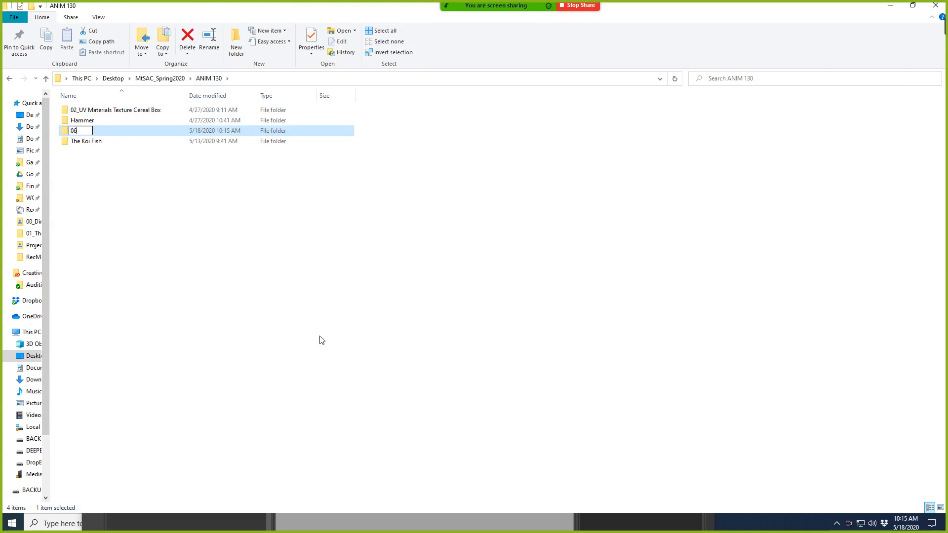
{"action": "type", "text": "_FINAL PROJECT"}
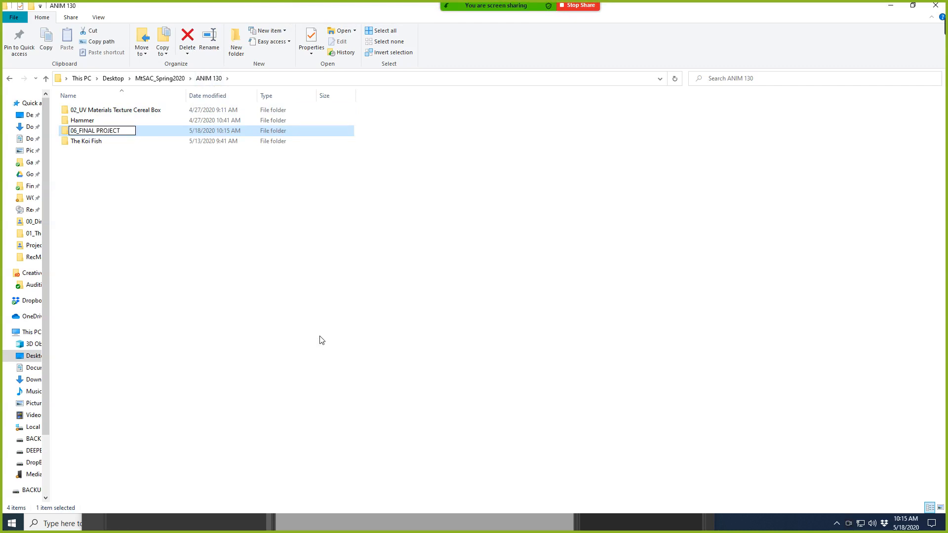
{"action": "key", "text": "Return"}
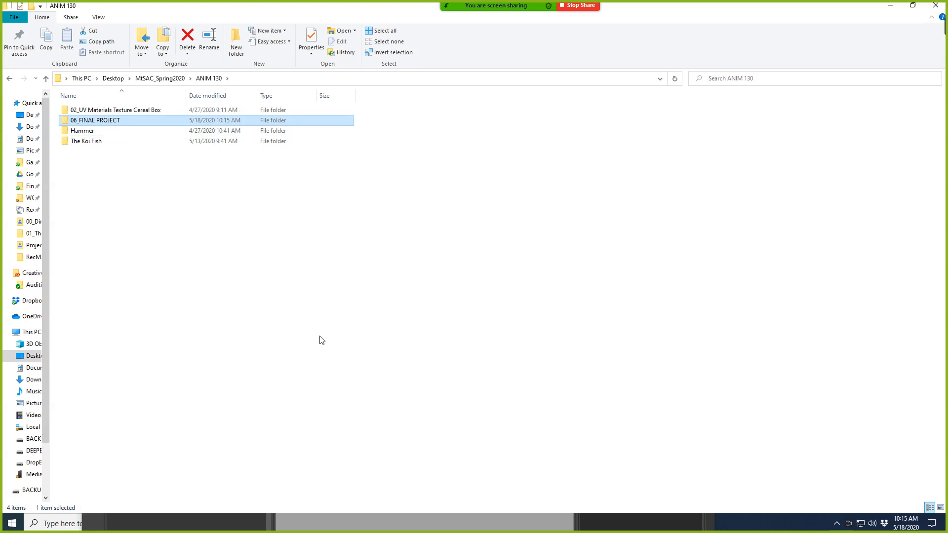
{"action": "double_click", "coordinate": [147, 120]}
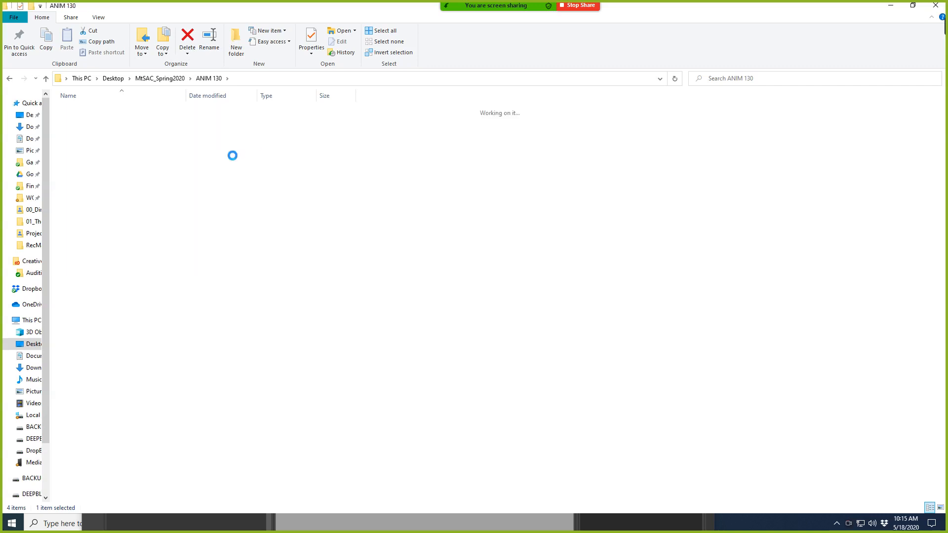
Maximize Explorer, then create a SteamPunk_Robot folder in 06_FINAL PROJECT and open it.
{"action": "key", "text": "super+Down"}
{"action": "left_click", "coordinate": [864, 56]}
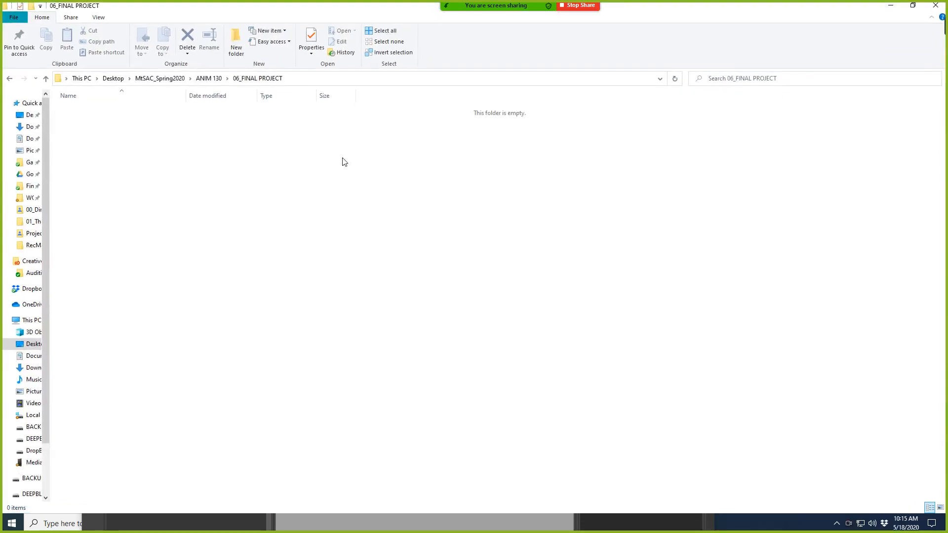
{"action": "right_click", "coordinate": [156, 162]}
{"action": "mouse_move", "coordinate": [247, 318]}
{"action": "left_click", "coordinate": [321, 317]}
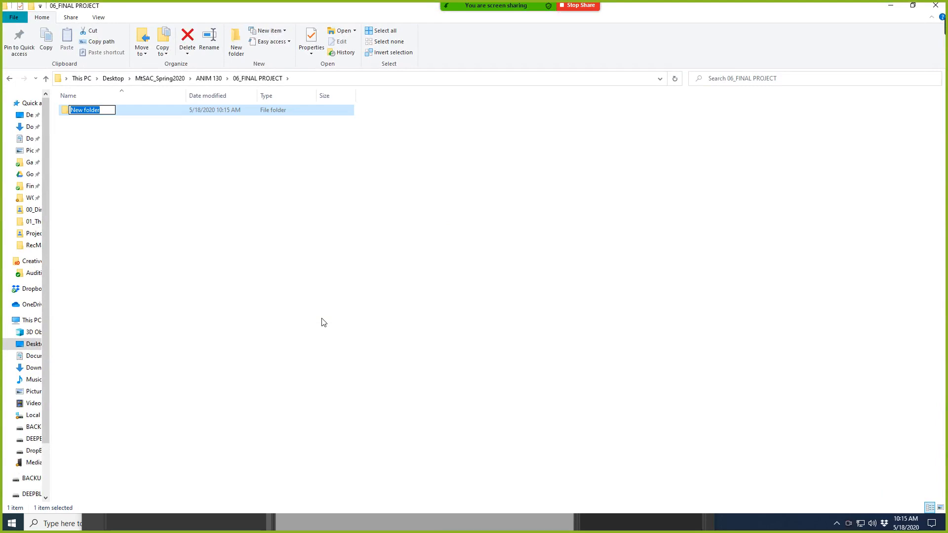
{"action": "type", "text": "SteamPunk"}
{"action": "type", "text": "_Robot"}
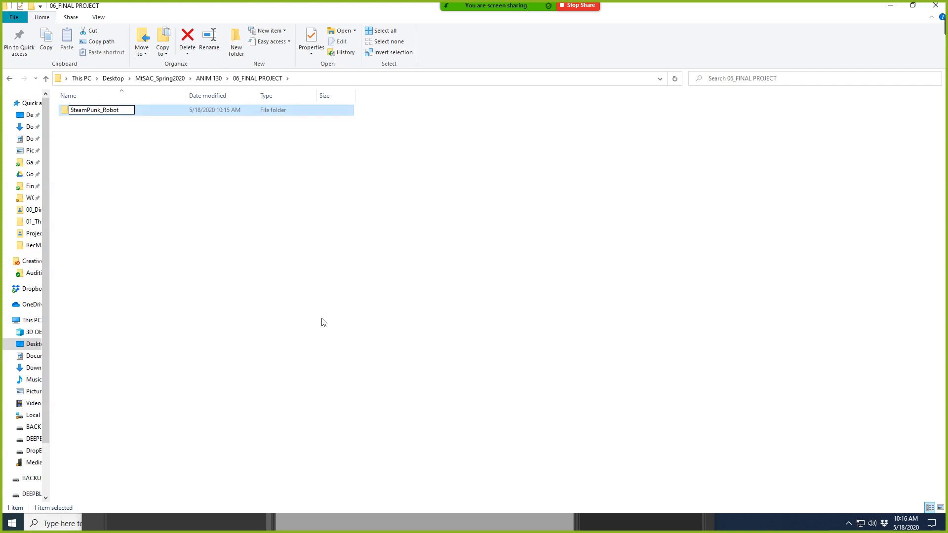
{"action": "left_click", "coordinate": [146, 214]}
{"action": "left_click", "coordinate": [116, 113]}
{"action": "double_click", "coordinate": [132, 113]}
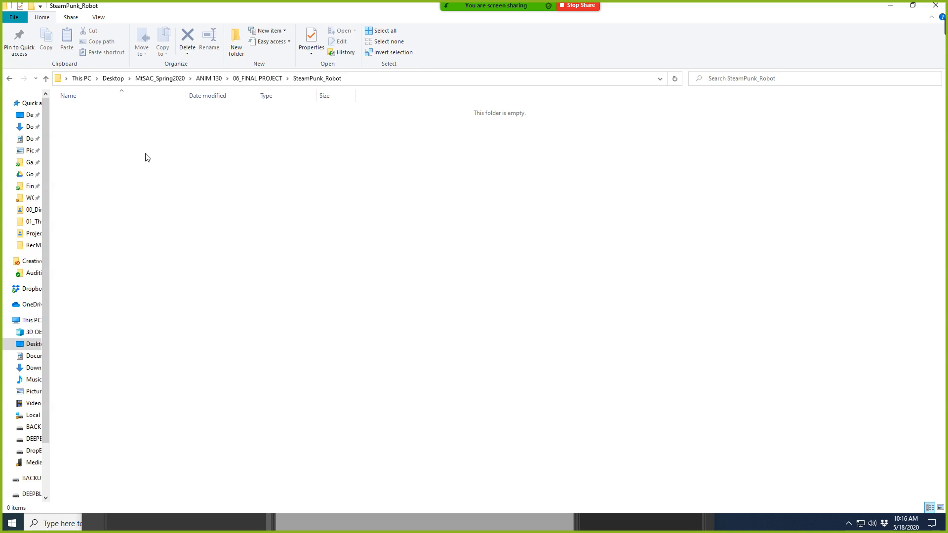
Return Explorer to 06_FINAL PROJECT and move the Maya window to the right.
{"action": "left_click", "coordinate": [260, 79]}
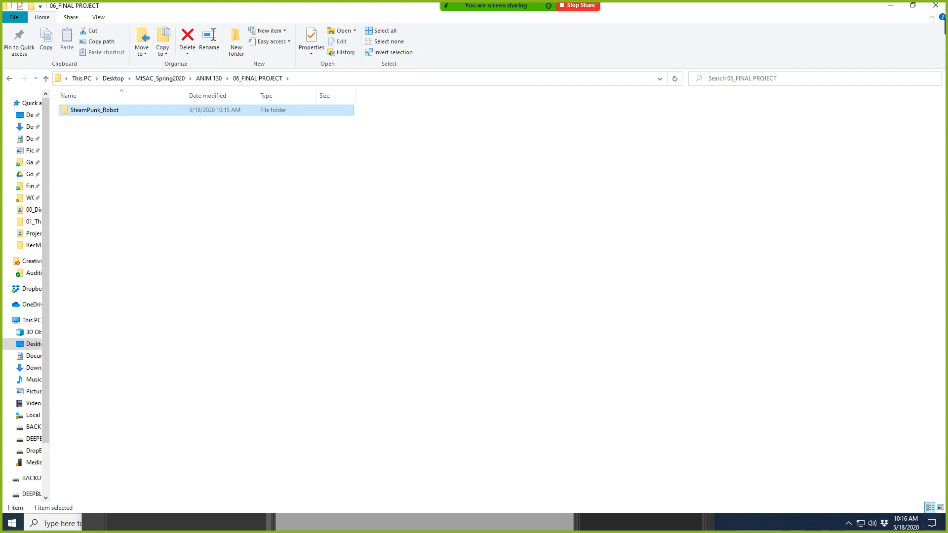
{"action": "key", "text": "alt+Tab"}
{"action": "left_click_drag", "start_coordinate": [377, 136], "coordinate": [622, 149]}
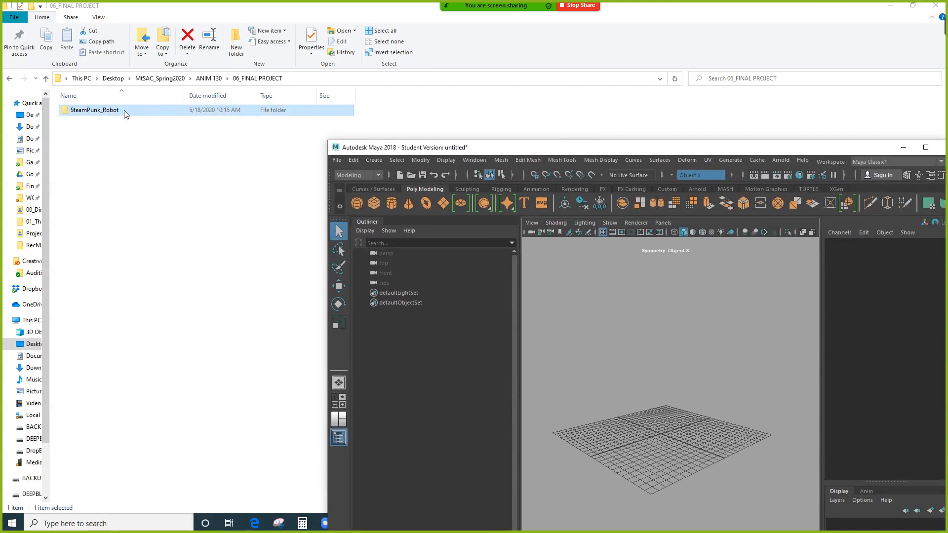
{"action": "left_click_drag", "start_coordinate": [535, 147], "coordinate": [551, 115]}
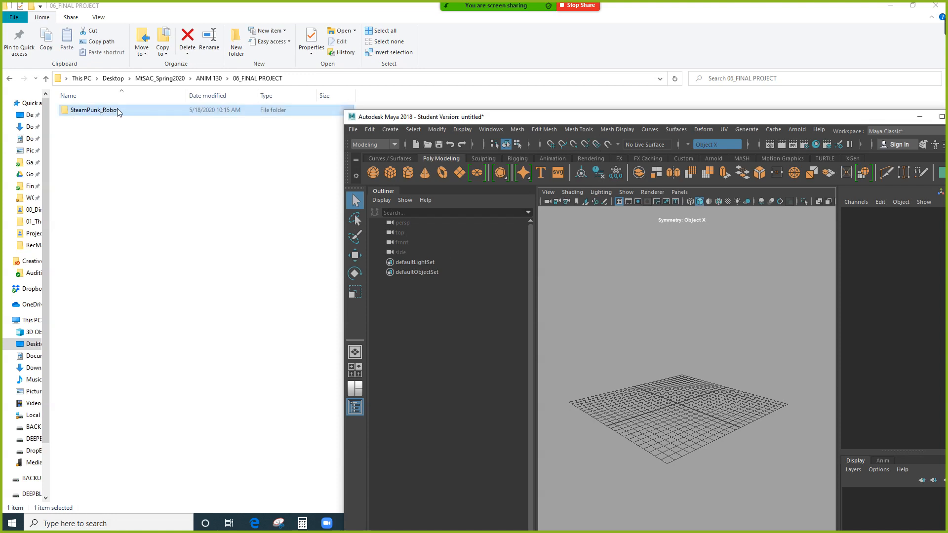
Copy the 06_FINAL PROJECT folder path from the address bar and raise Maya's window.
{"action": "left_click", "coordinate": [307, 78]}
{"action": "key", "text": "ctrl+c"}
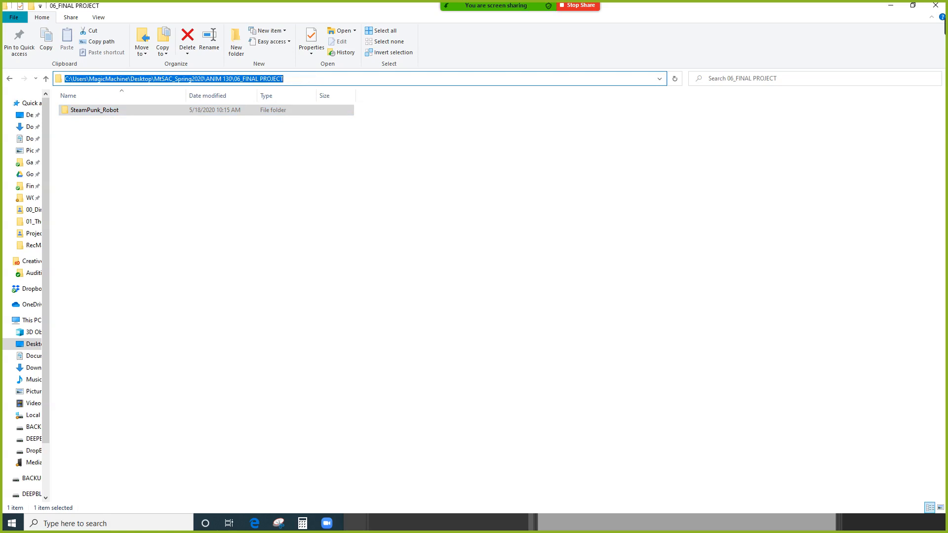
{"action": "key", "text": "alt+Tab"}
{"action": "left_click_drag", "start_coordinate": [529, 123], "coordinate": [555, 43]}
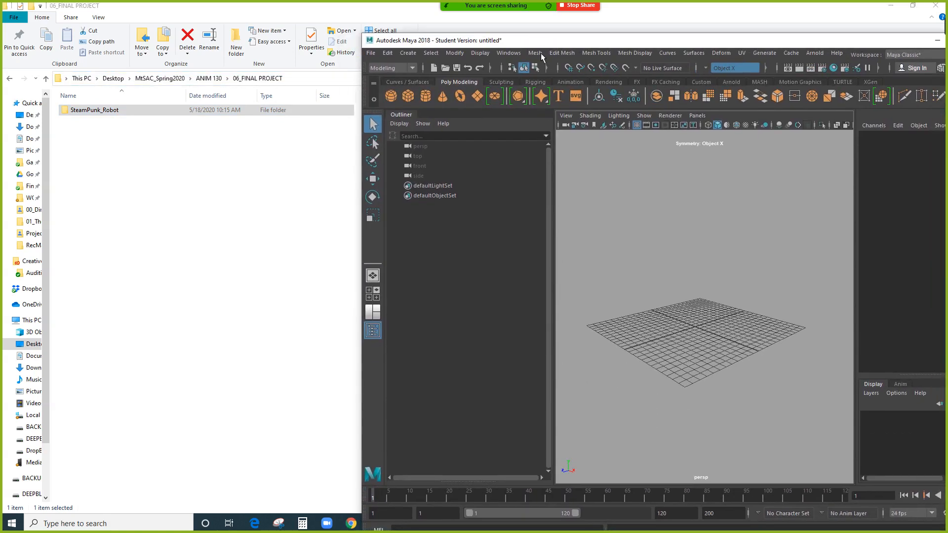
Open and cancel the Project Window, then bring up File > Set Project.
{"action": "left_click", "coordinate": [370, 53]}
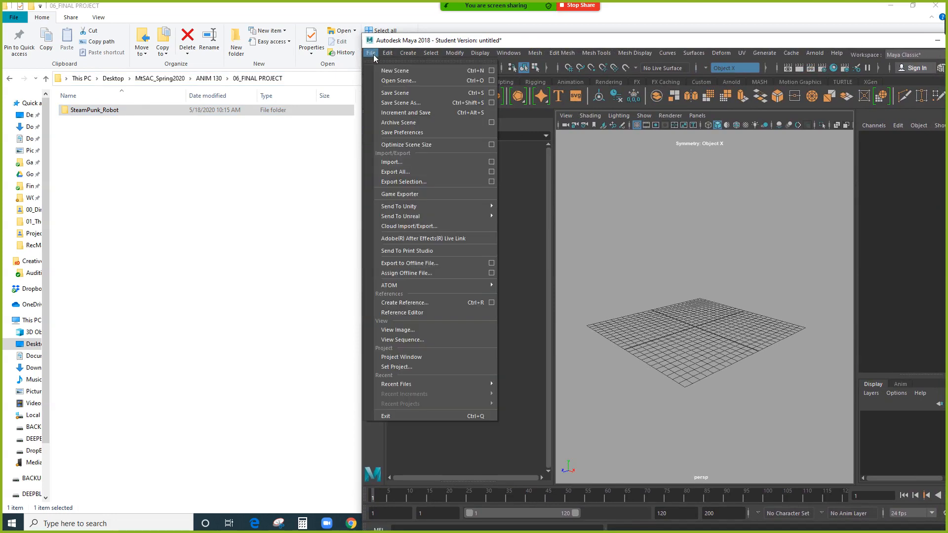
{"action": "left_click", "coordinate": [413, 357]}
{"action": "left_click", "coordinate": [529, 422]}
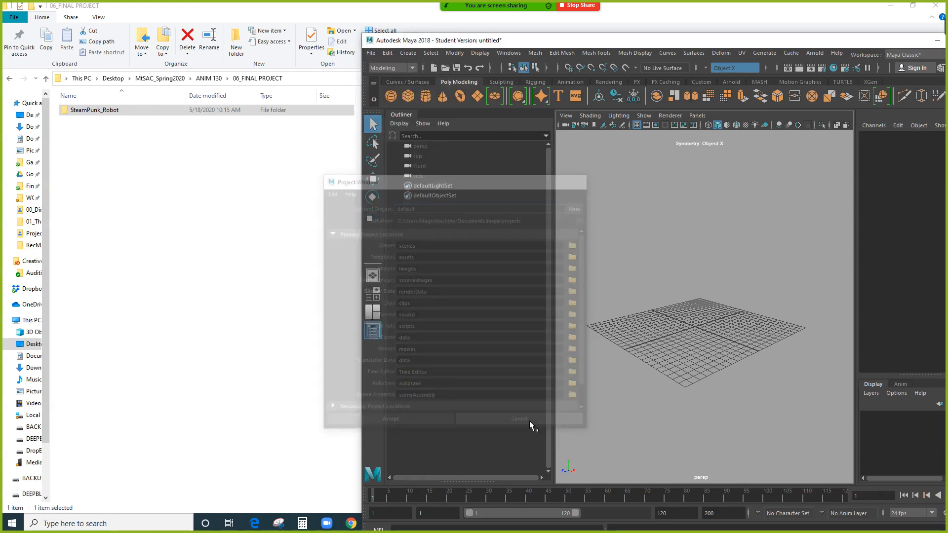
{"action": "left_click", "coordinate": [370, 53]}
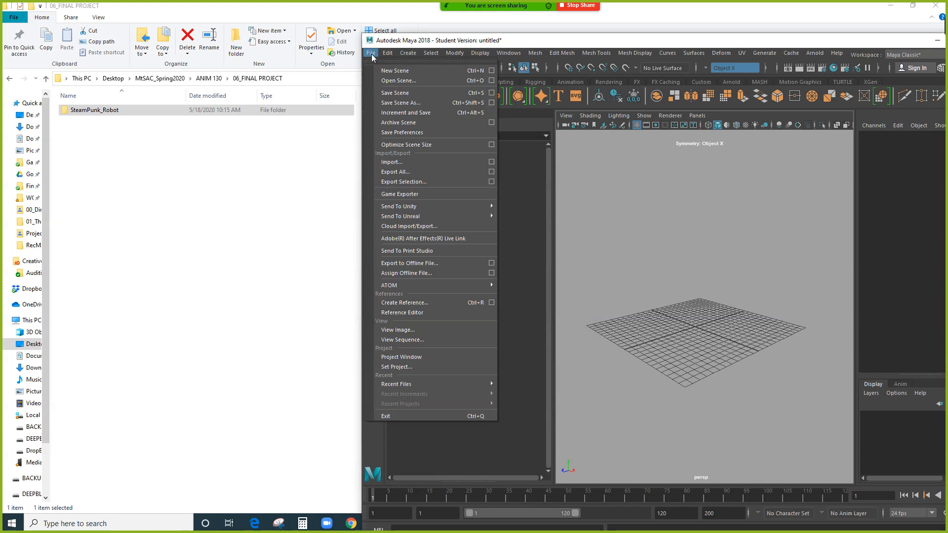
{"action": "left_click", "coordinate": [400, 367]}
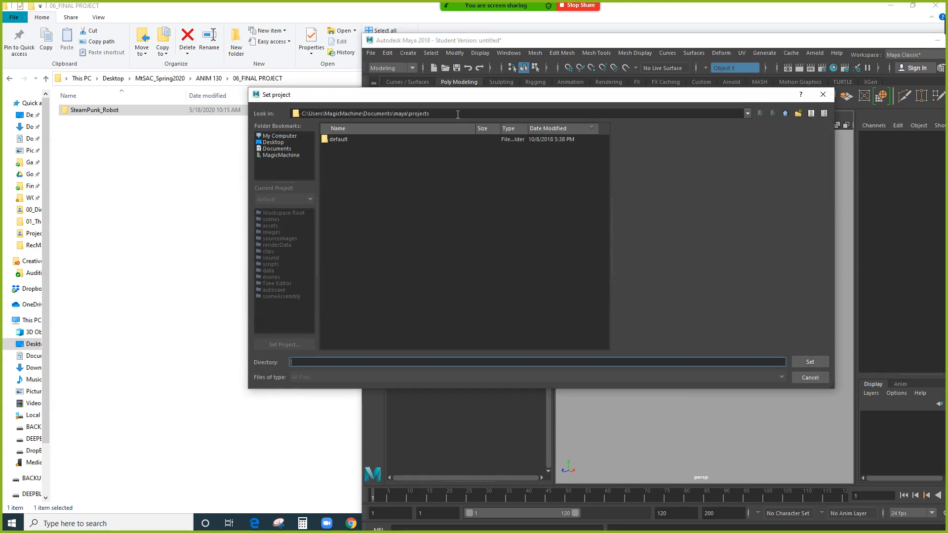
Paste the 06_FINAL PROJECT path into Look in, select SteamPunk_Robot, and set it as project.
{"action": "left_click_drag", "start_coordinate": [430, 113], "coordinate": [272, 101]}
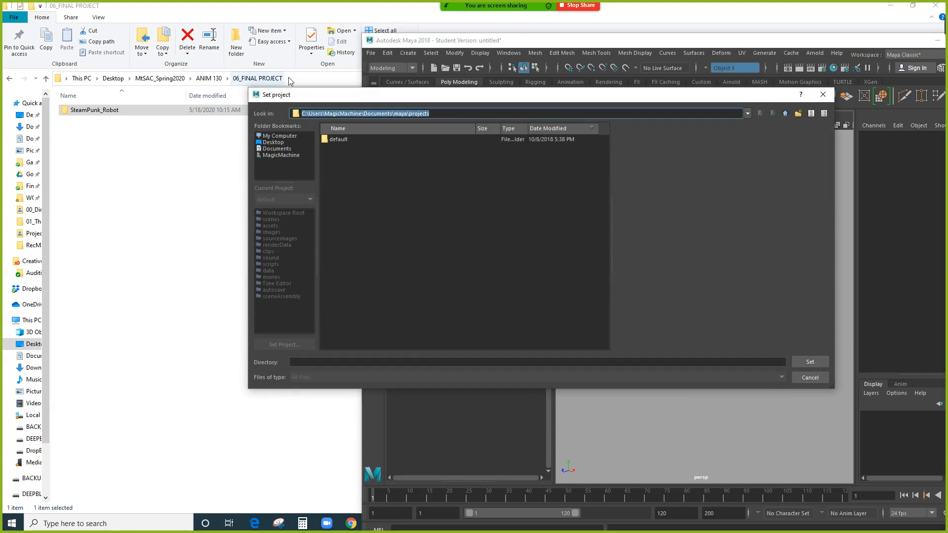
{"action": "key", "text": "ctrl+v"}
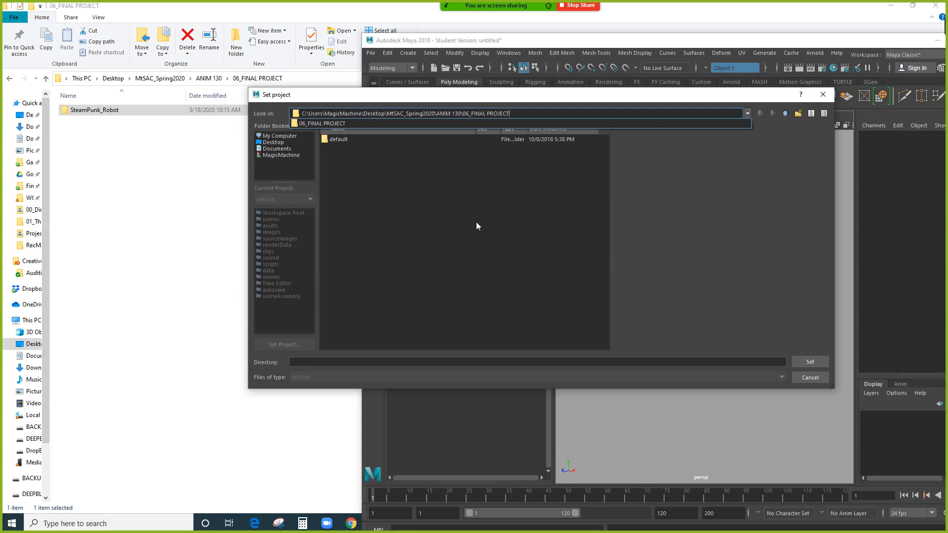
{"action": "key", "text": "Return"}
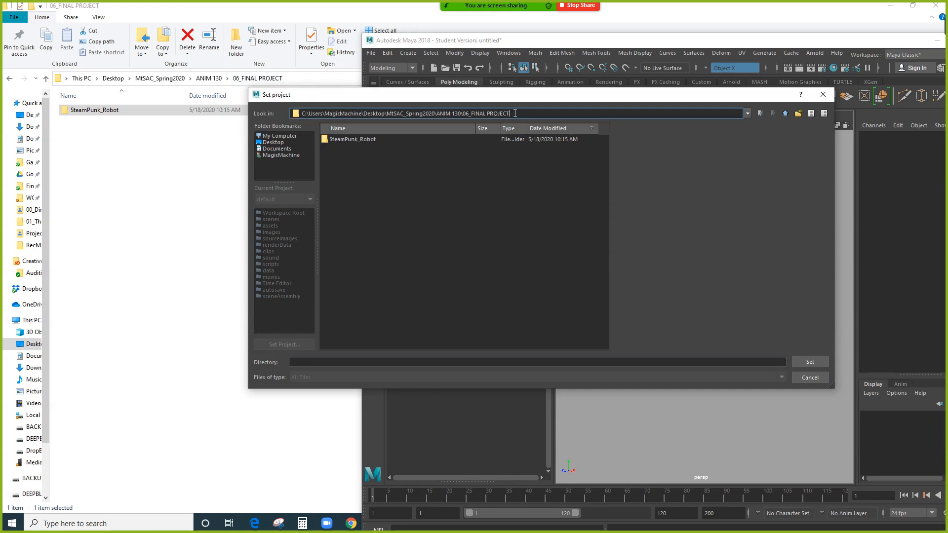
{"action": "triple_click", "coordinate": [394, 115]}
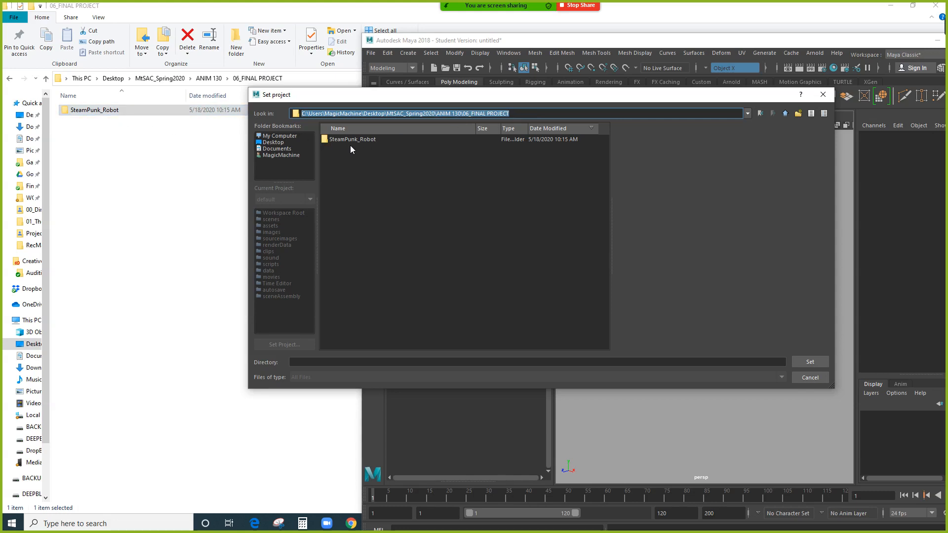
{"action": "left_click", "coordinate": [365, 140]}
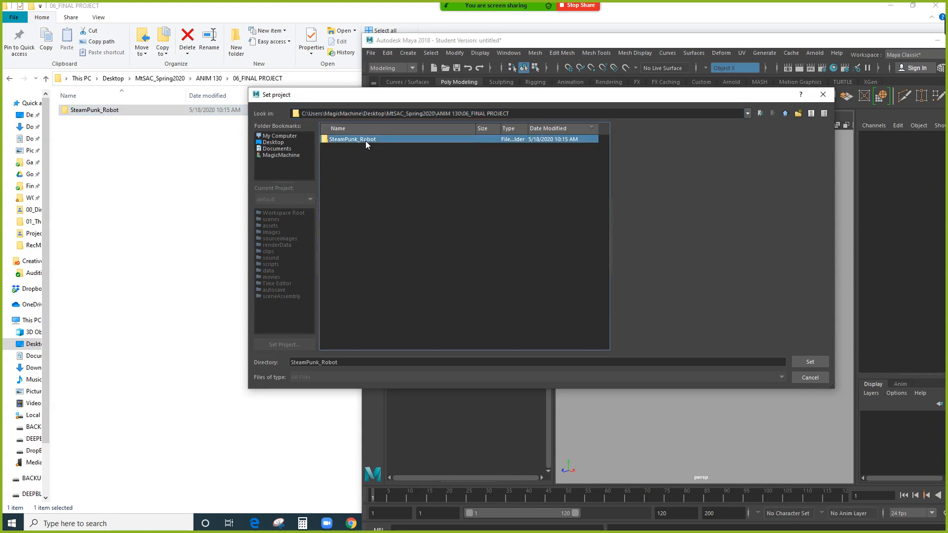
{"action": "left_click", "coordinate": [812, 361]}
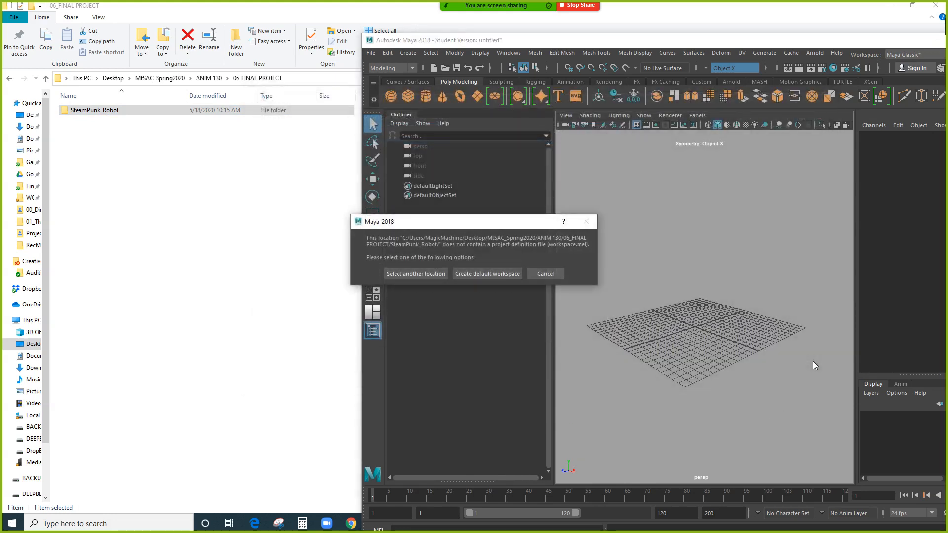
Answer the missing workspace.mel notice with Create default workspace for SteamPunk_Robot.
{"action": "left_click_drag", "start_coordinate": [456, 225], "coordinate": [542, 210]}
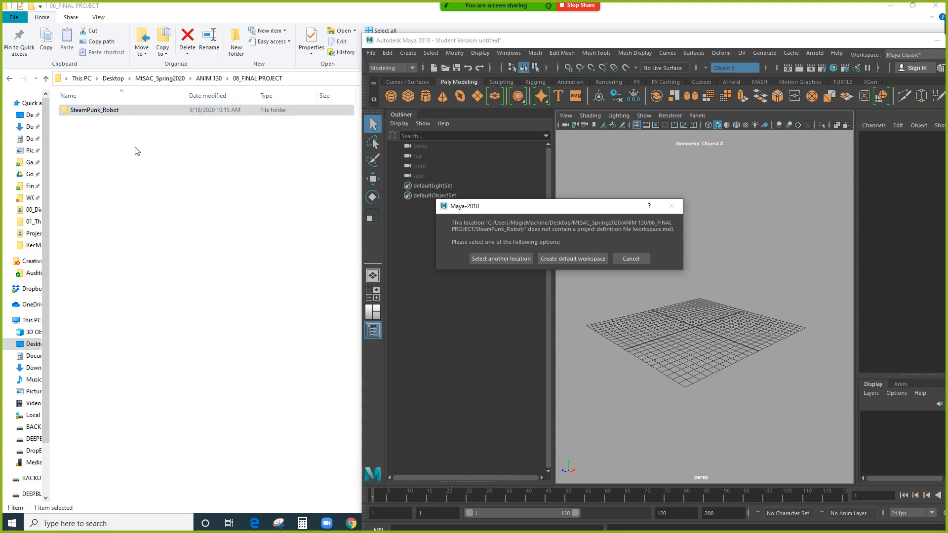
{"action": "left_click_drag", "start_coordinate": [571, 207], "coordinate": [576, 203]}
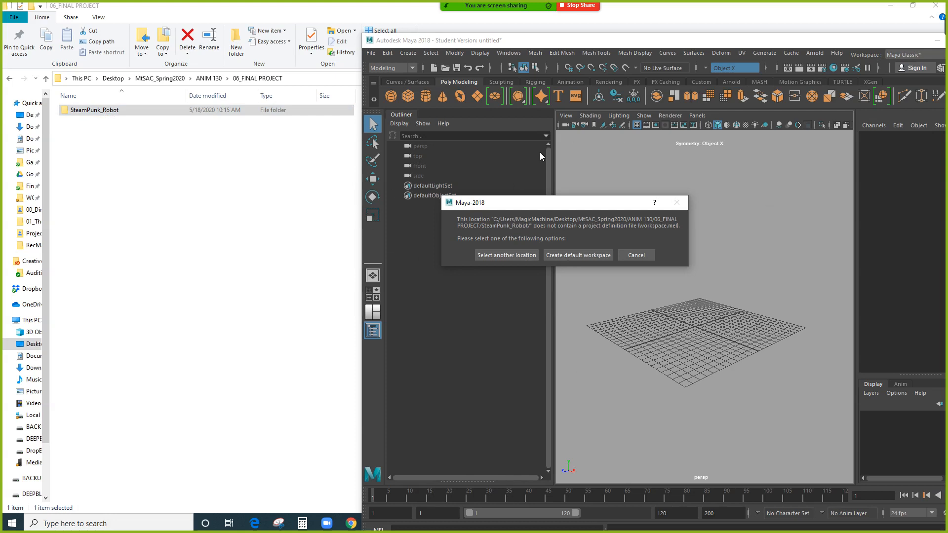
{"action": "left_click", "coordinate": [571, 256]}
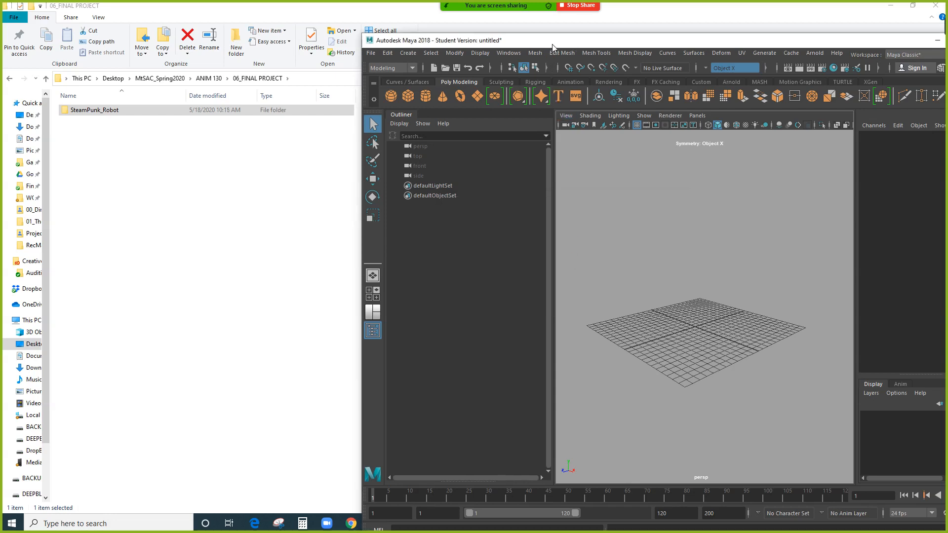
{"action": "left_click_drag", "start_coordinate": [552, 44], "coordinate": [556, 36]}
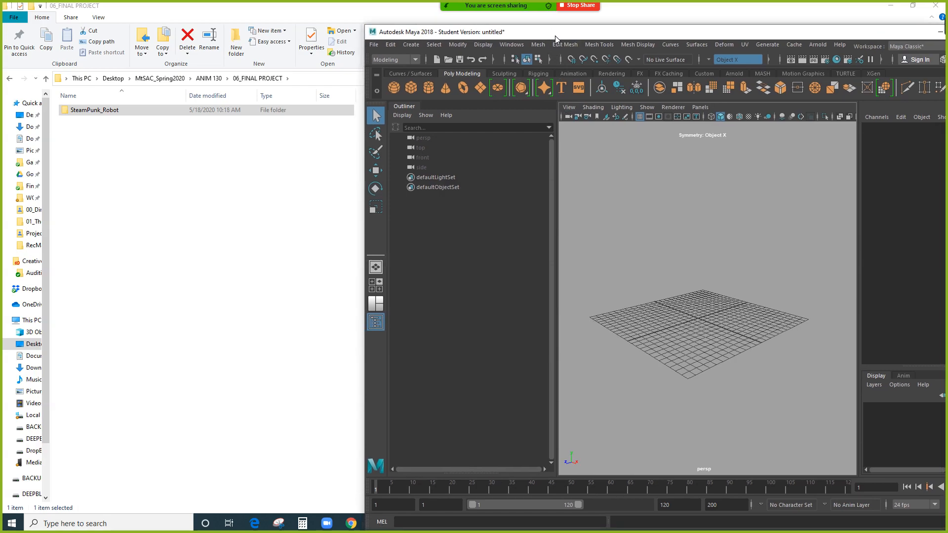
{"action": "left_click", "coordinate": [374, 45]}
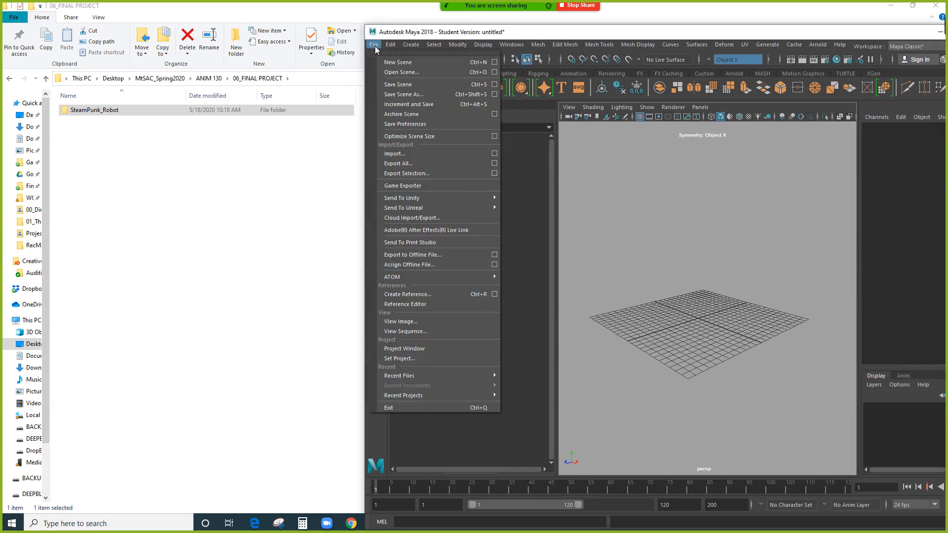
Accept SteamPunk_Robot's default project locations (scenes, assets, images) in the enlarged Project Window.
{"action": "left_click", "coordinate": [395, 348]}
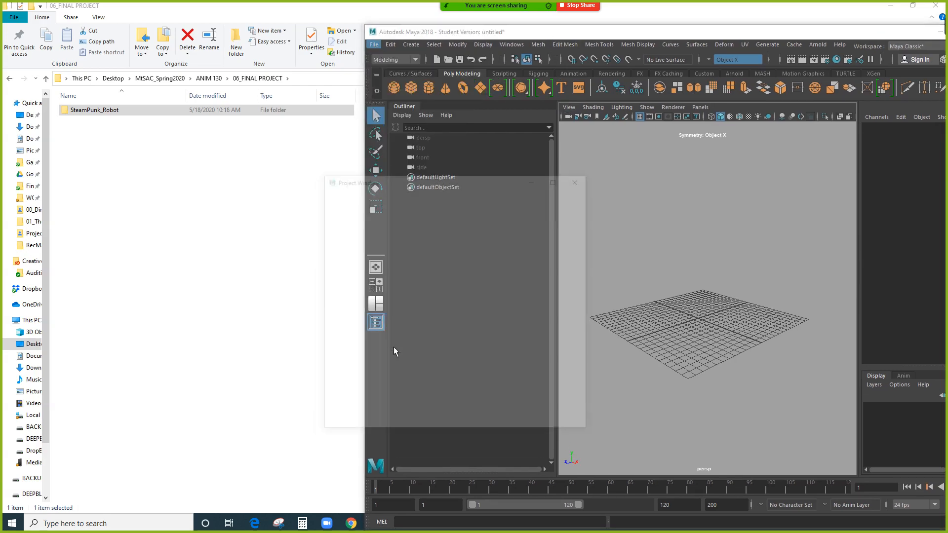
{"action": "left_click_drag", "start_coordinate": [420, 185], "coordinate": [577, 157]}
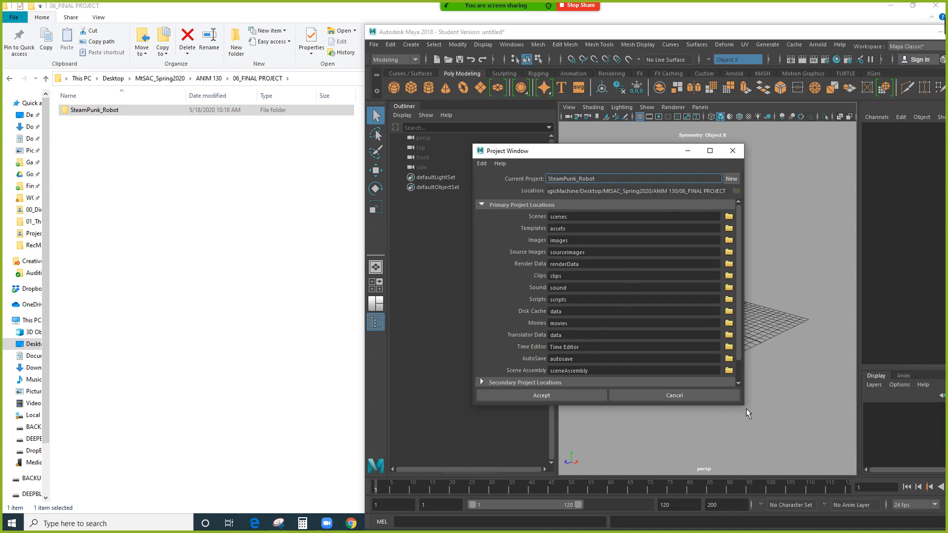
{"action": "left_click_drag", "start_coordinate": [745, 407], "coordinate": [786, 455]}
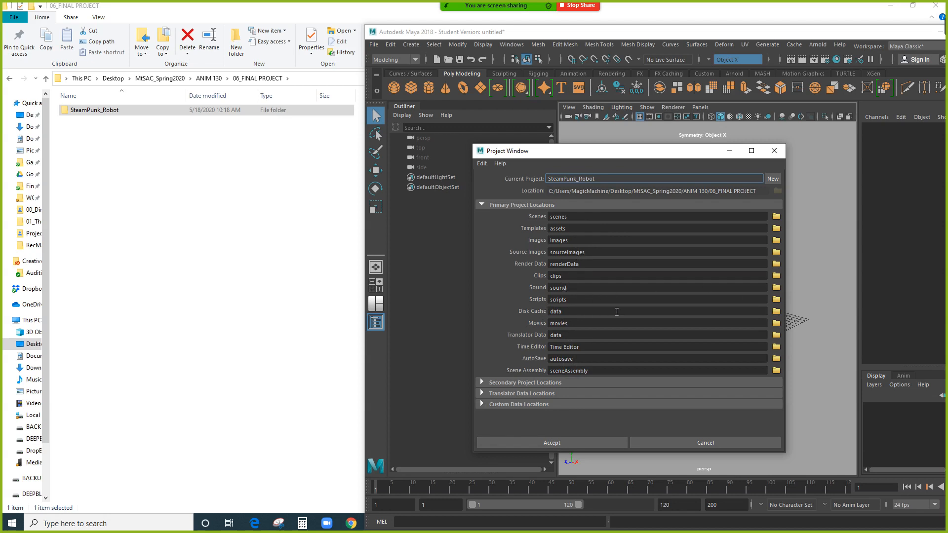
{"action": "double_click", "coordinate": [560, 312]}
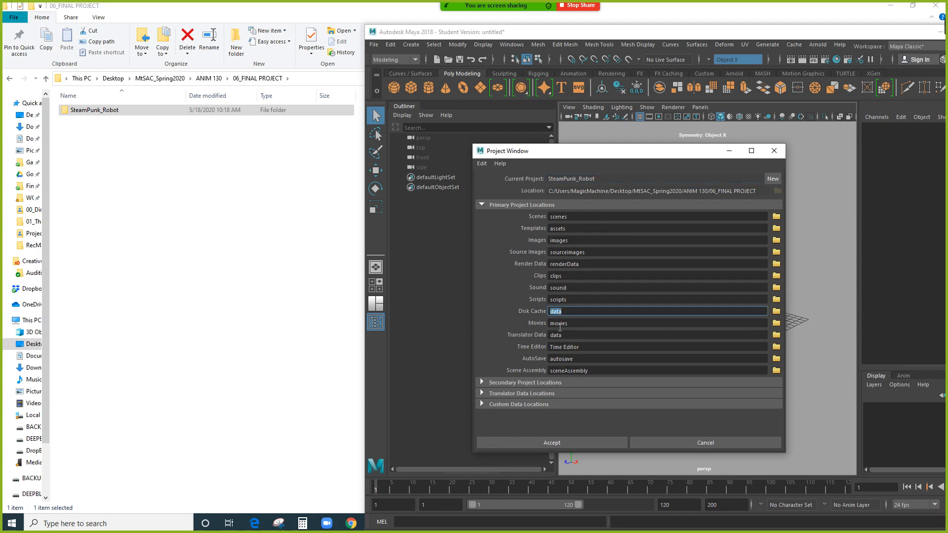
{"action": "double_click", "coordinate": [563, 323]}
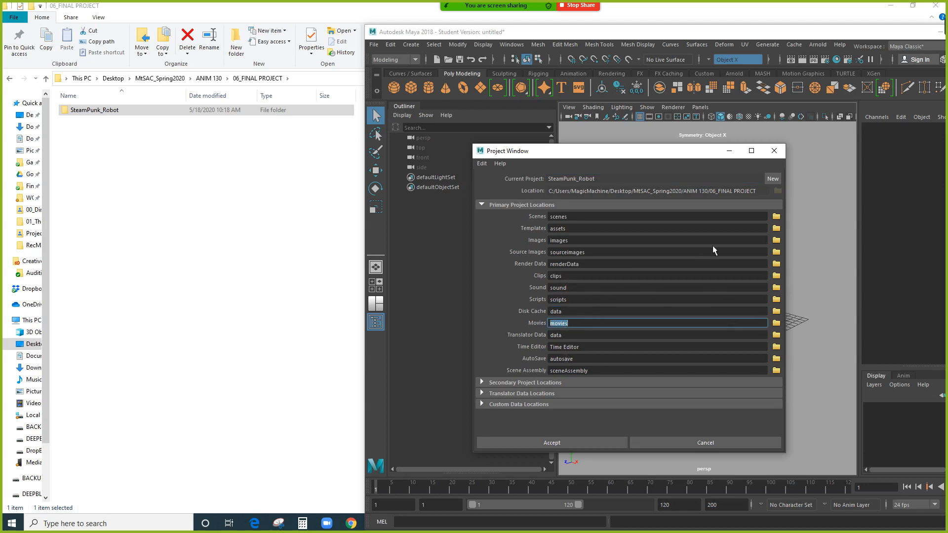
{"action": "left_click", "coordinate": [543, 443]}
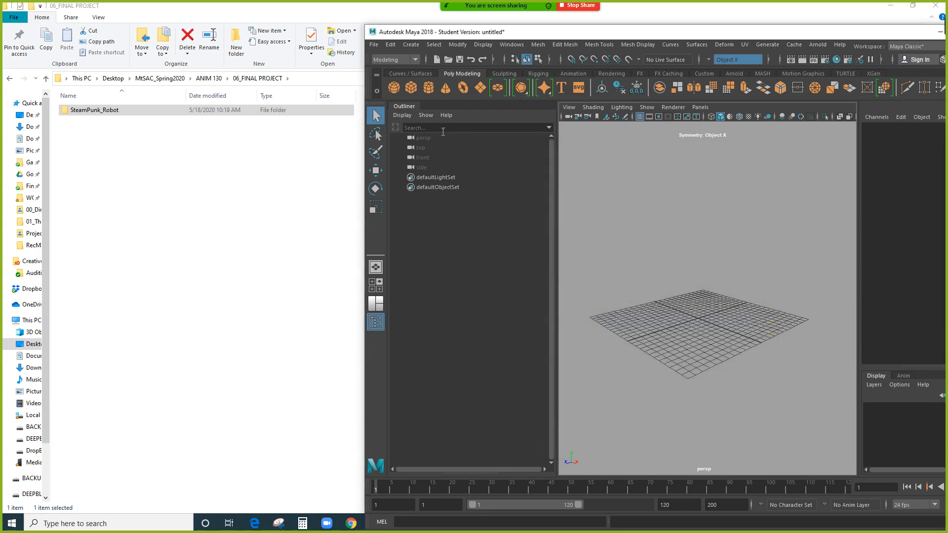
Open SteamPunk_Robot in Explorer to inspect its 15 new project folders and workspace file.
{"action": "left_click", "coordinate": [187, 148]}
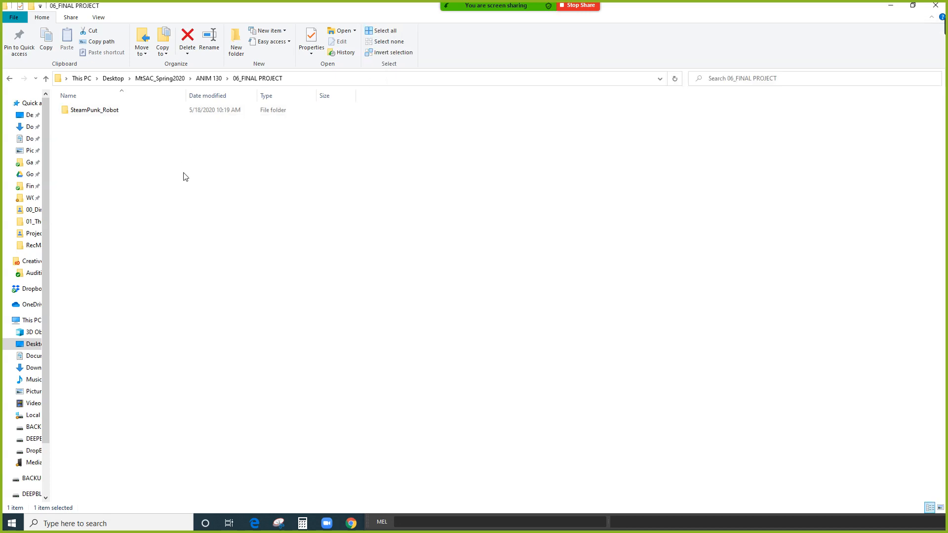
{"action": "double_click", "coordinate": [110, 114]}
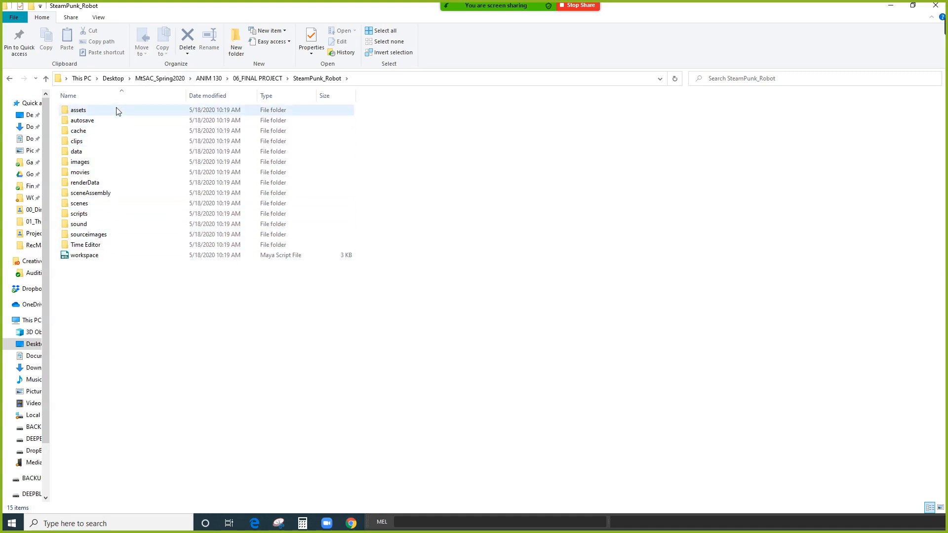
{"action": "left_click", "coordinate": [93, 260]}
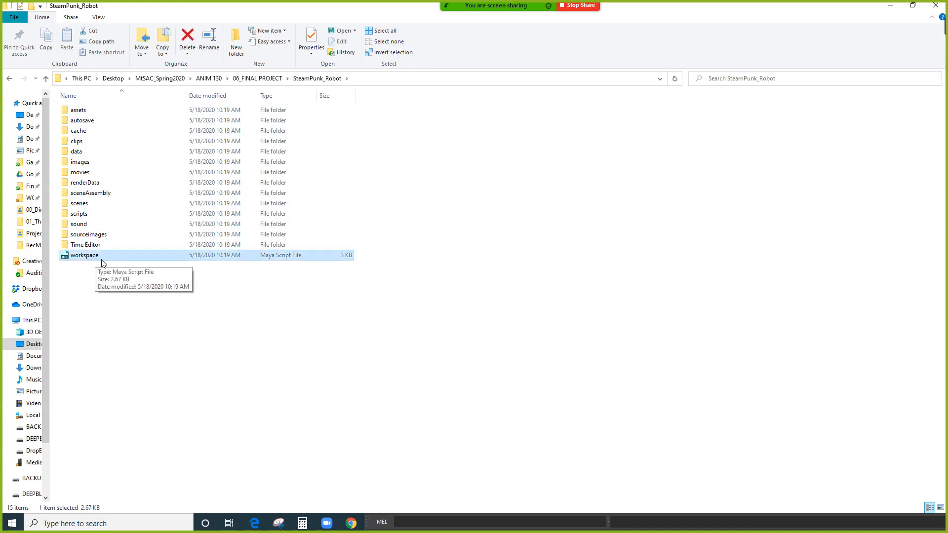
{"action": "left_click", "coordinate": [105, 285]}
{"action": "left_click_drag", "start_coordinate": [94, 259], "coordinate": [98, 304]}
{"action": "left_click", "coordinate": [97, 304]}
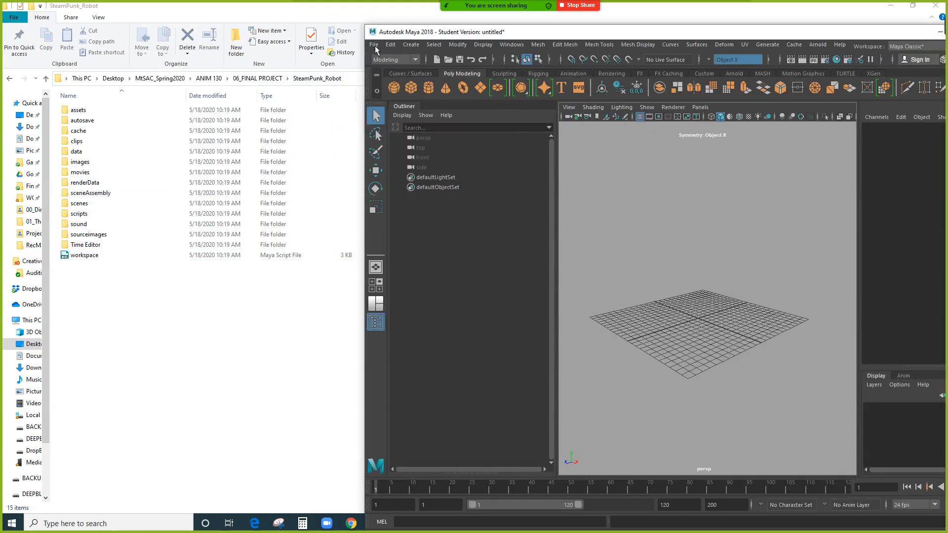
Create a polygon cube, scale it up large, and start Save Scene As.
{"action": "key", "text": "space"}
{"action": "left_click_drag", "start_coordinate": [624, 271], "coordinate": [807, 328]}
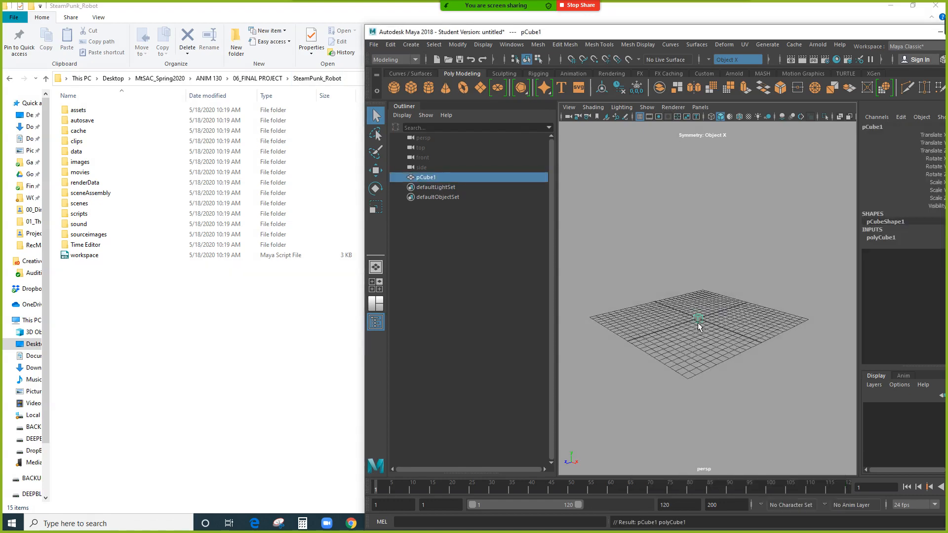
{"action": "key", "text": "r"}
{"action": "left_click_drag", "start_coordinate": [698, 321], "coordinate": [766, 352]}
{"action": "left_click", "coordinate": [768, 378]}
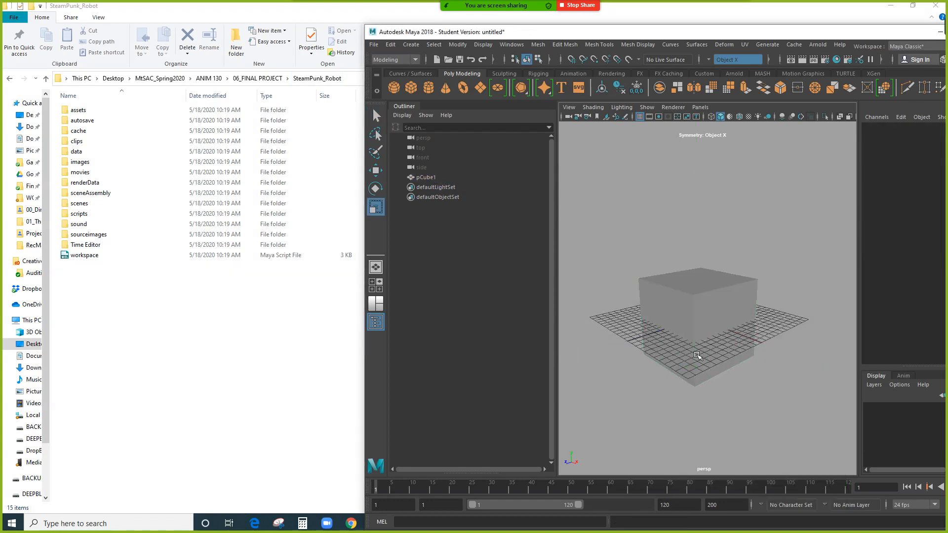
{"action": "left_click", "coordinate": [375, 45]}
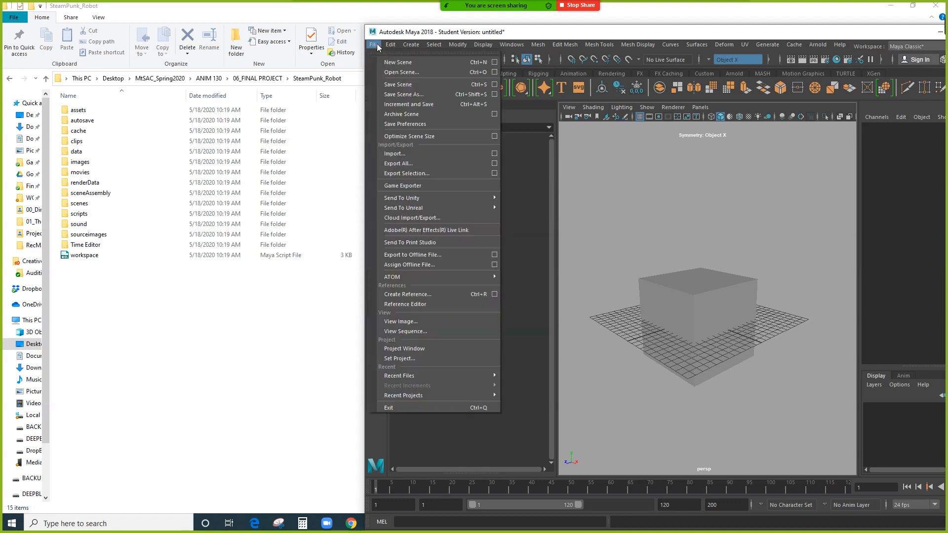
{"action": "left_click", "coordinate": [404, 95]}
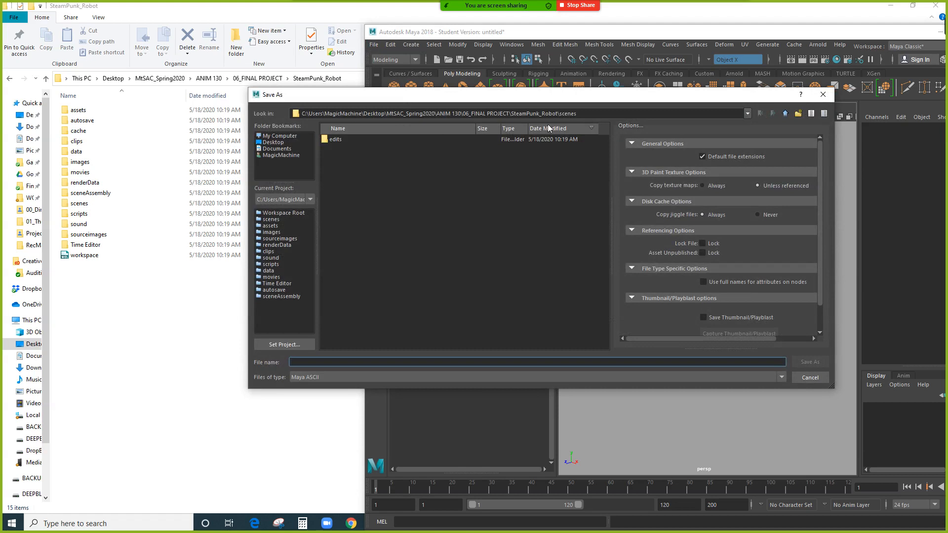
Point the save location to the SteamPunk_Robot project's scenes folder.
{"action": "left_click_drag", "start_coordinate": [558, 114], "coordinate": [581, 115]}
{"action": "left_click", "coordinate": [581, 114]}
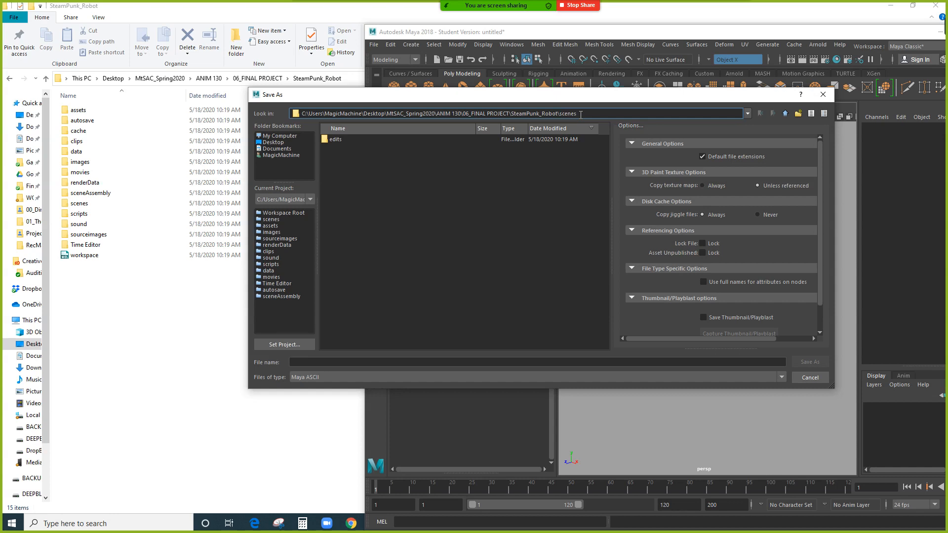
{"action": "left_click_drag", "start_coordinate": [587, 114], "coordinate": [300, 114]}
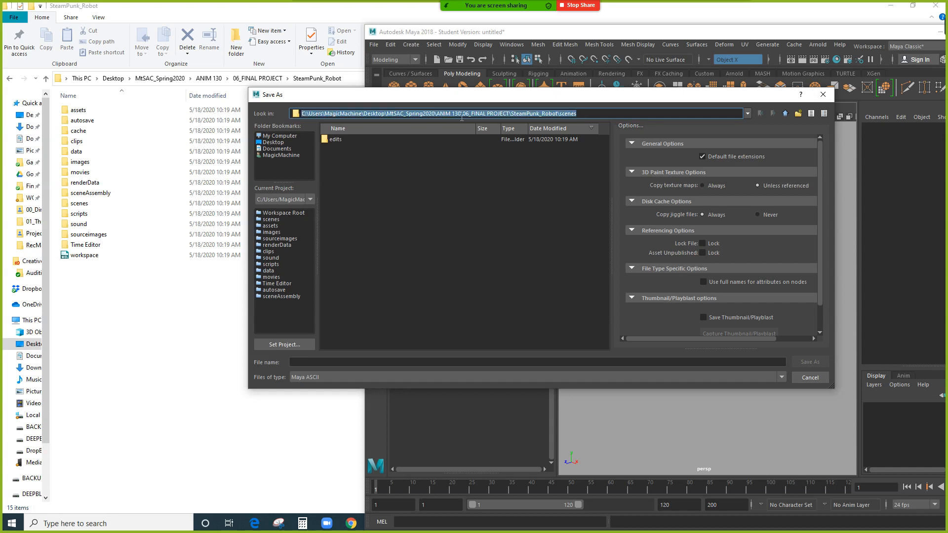
{"action": "left_click", "coordinate": [785, 114]}
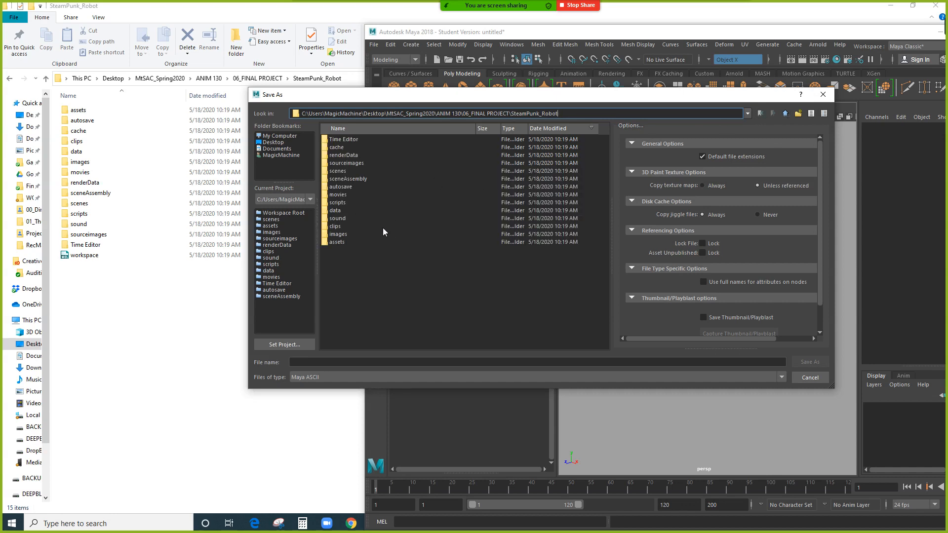
{"action": "left_click", "coordinate": [343, 172]}
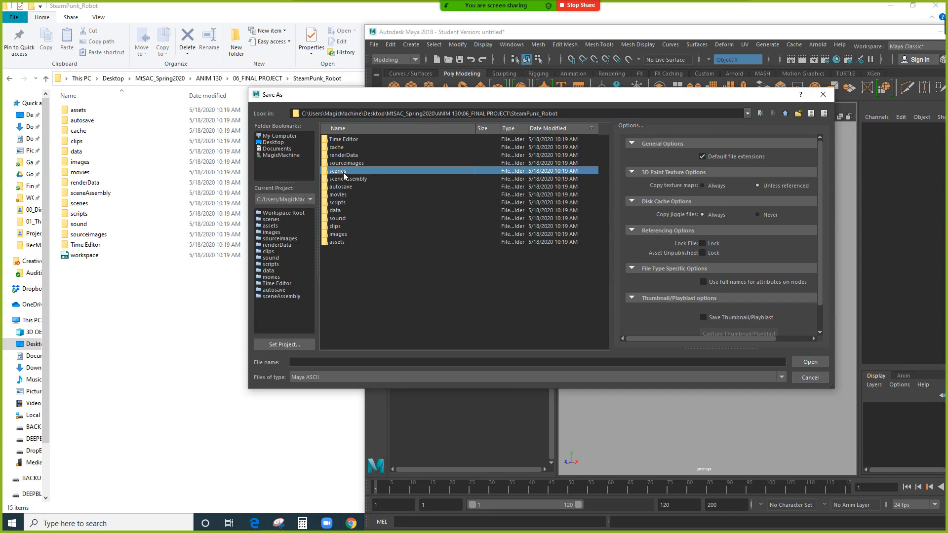
{"action": "double_click", "coordinate": [339, 170]}
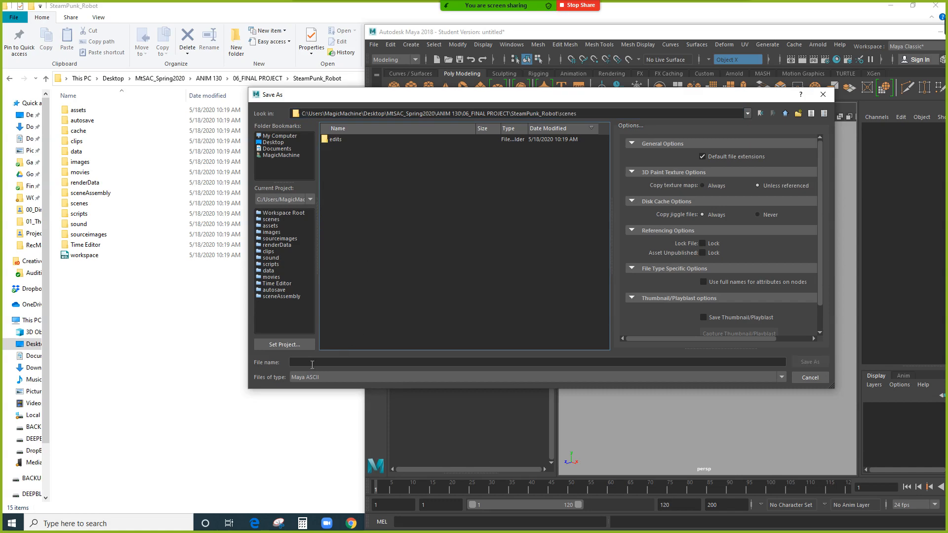
Save as SteampunkRobot_, the student's name, and _Descript_A01, continuing past the student-version warning.
{"action": "left_click", "coordinate": [312, 362]}
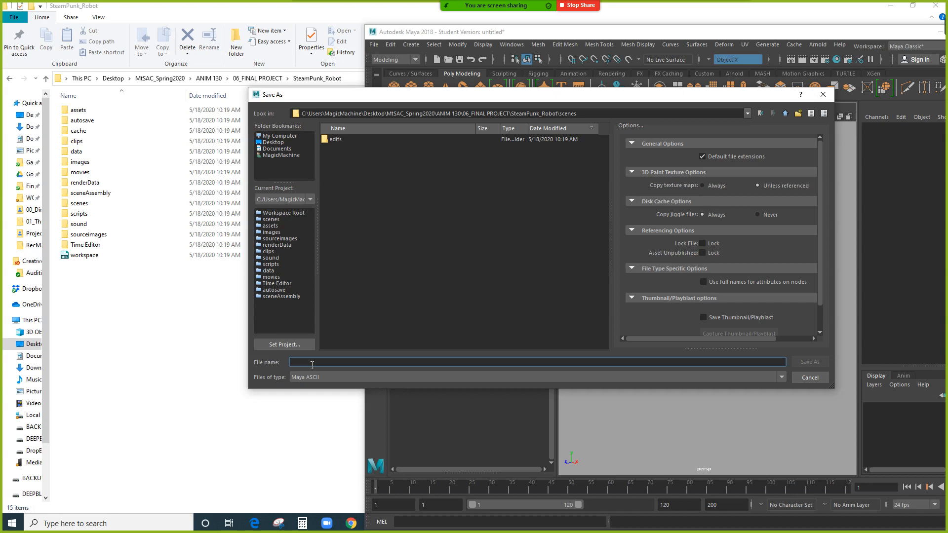
{"action": "type", "text": "SteampunkRobot"}
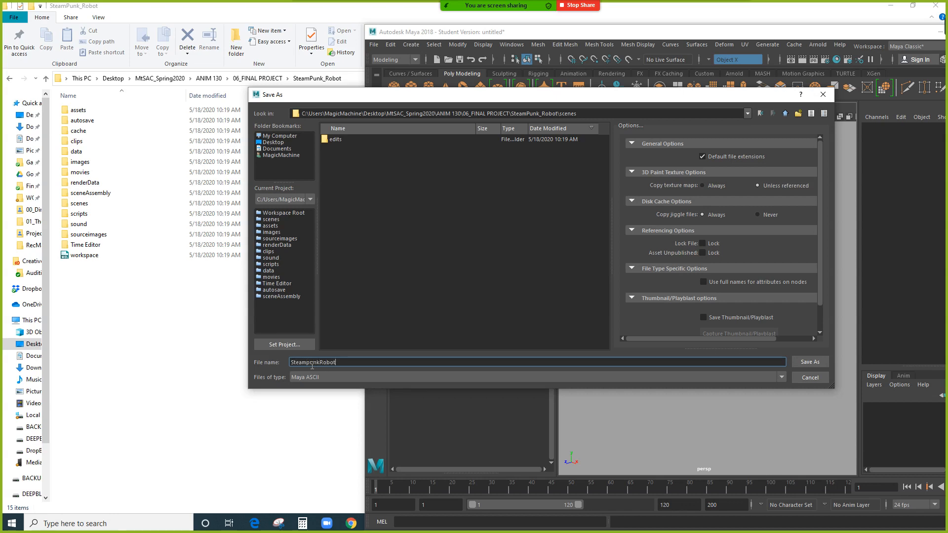
{"action": "type", "text": "_Descript_A01"}
{"action": "key", "text": "Return"}
{"action": "left_click", "coordinate": [456, 270]}
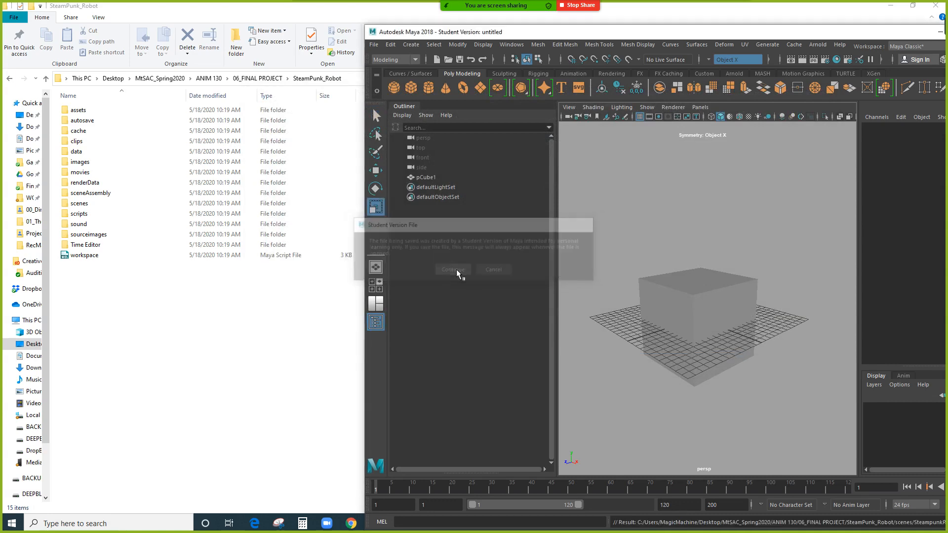
Show the saved Maya ASCII scene in Explorer's scenes folder, widening the Name column to reveal its full name.
{"action": "left_click", "coordinate": [657, 313]}
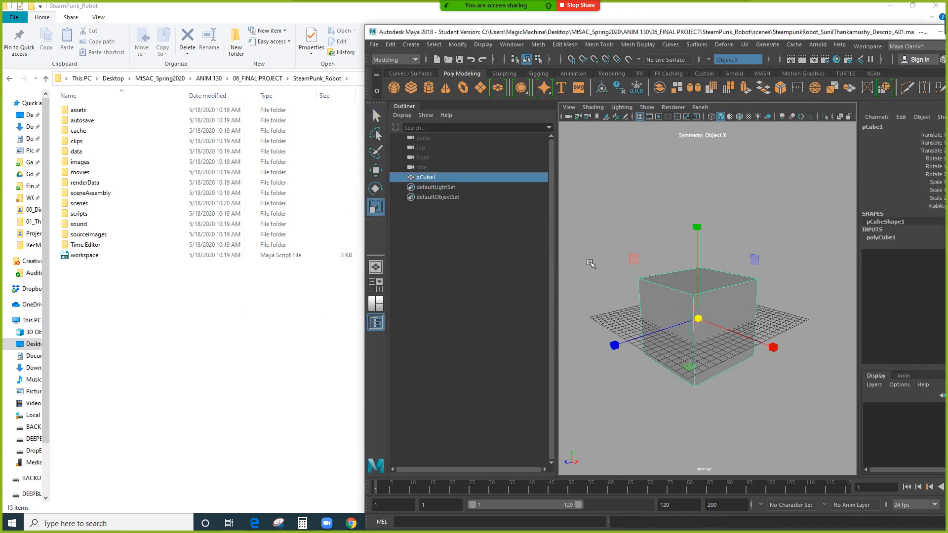
{"action": "left_click", "coordinate": [149, 282]}
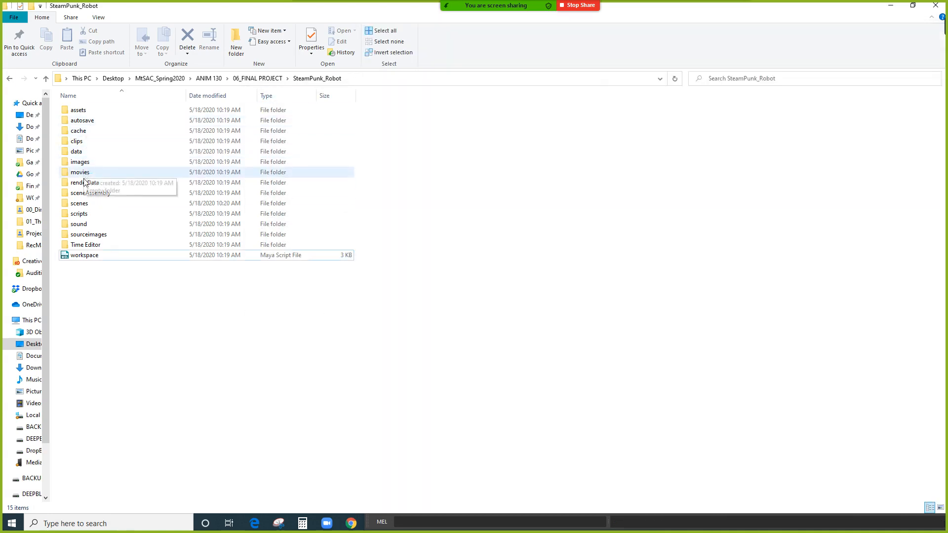
{"action": "double_click", "coordinate": [100, 203]}
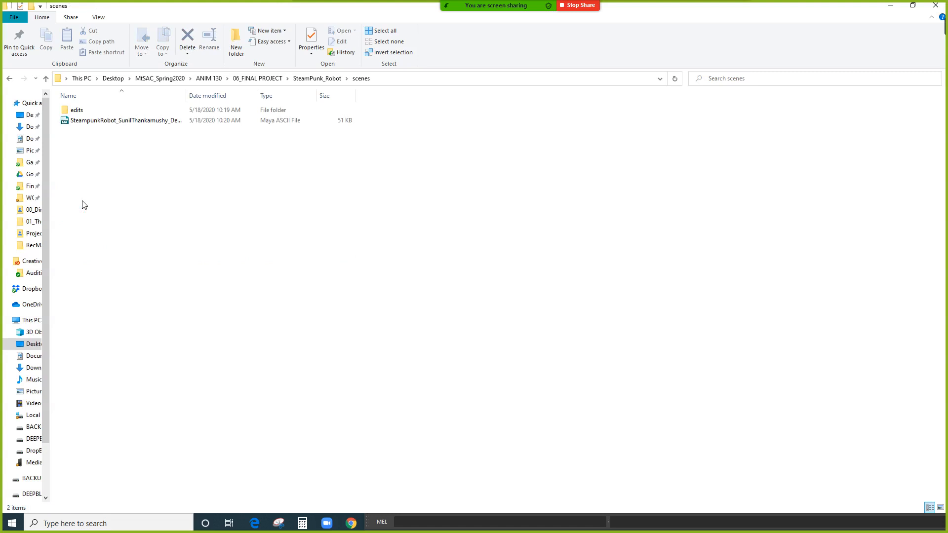
{"action": "double_click", "coordinate": [186, 95]}
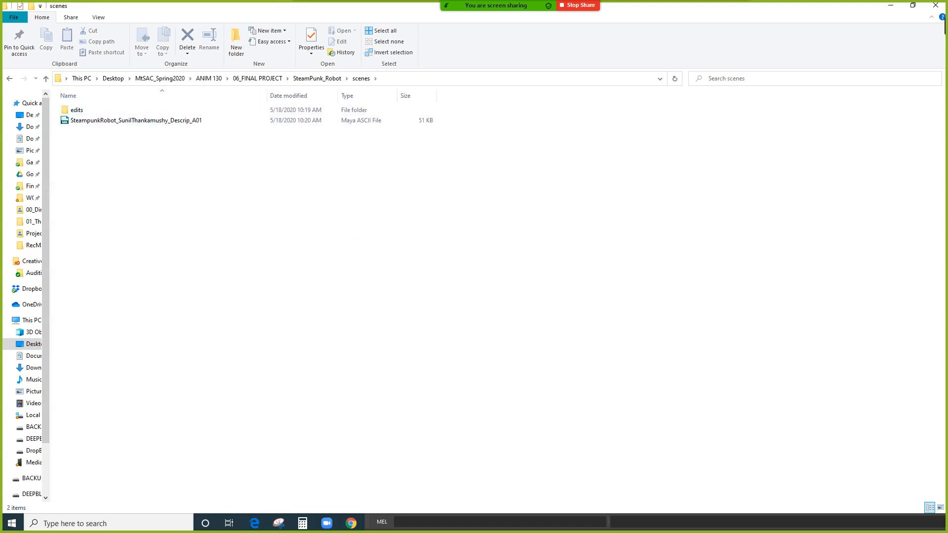
{"action": "key", "text": "alt+Tab"}
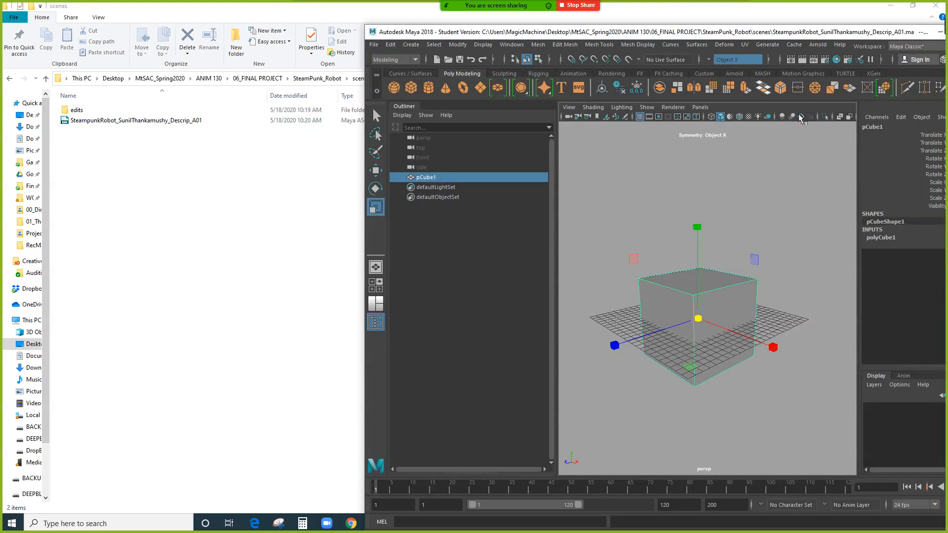
{"action": "key", "text": "alt+Tab"}
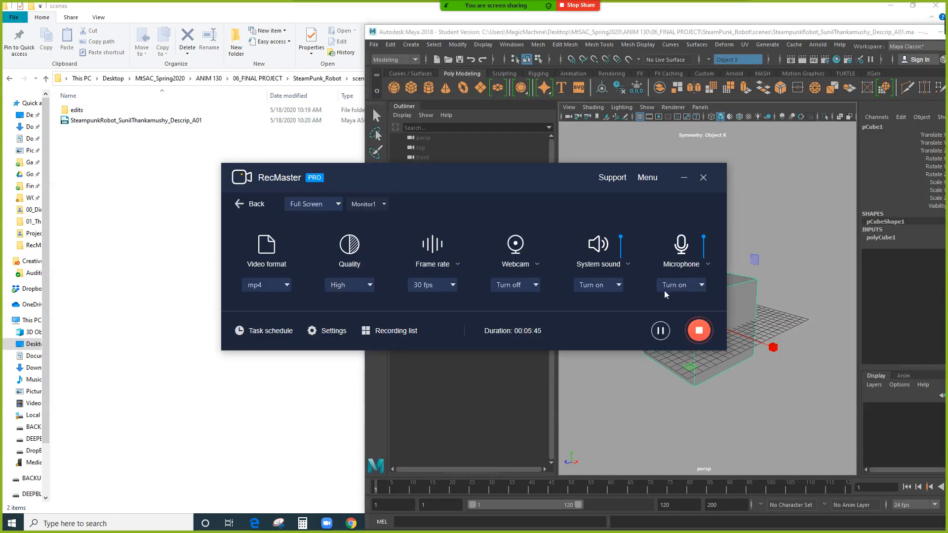